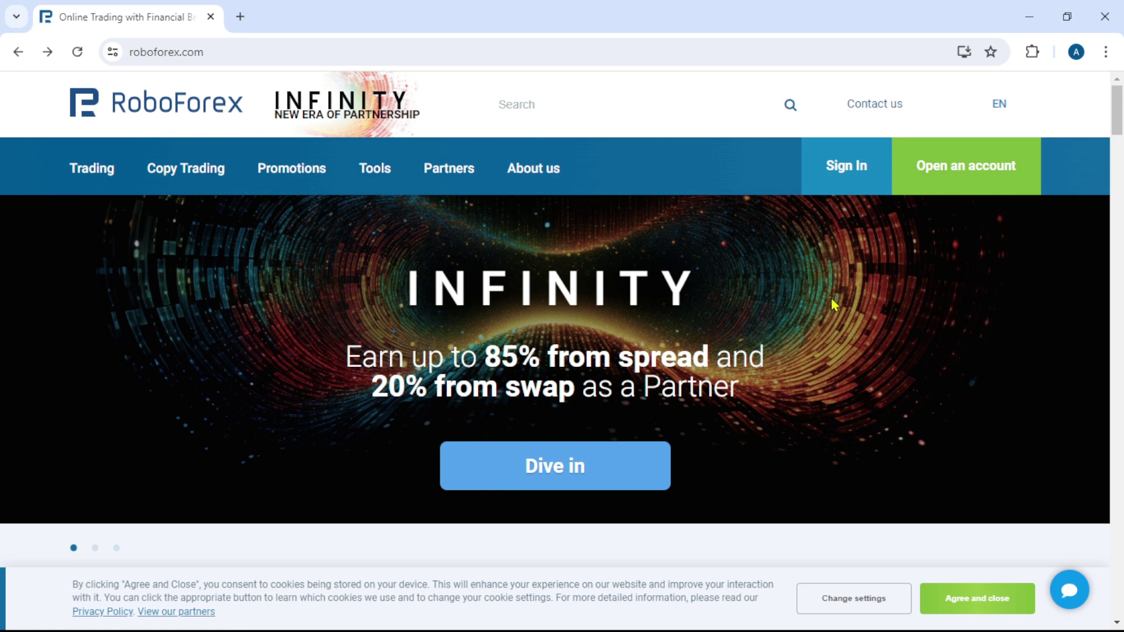
Submit the prefilled RoboForex registration form, leaving the optional Affiliate code blank.
left_click_drag(893, 139, 1019, 195)
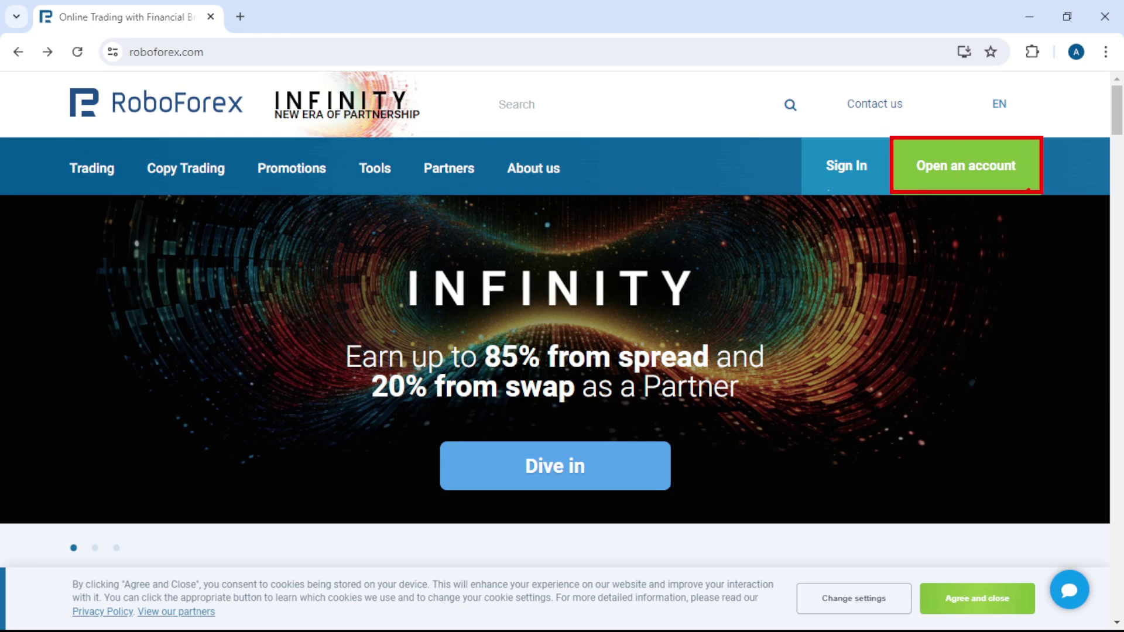
left_click(965, 173)
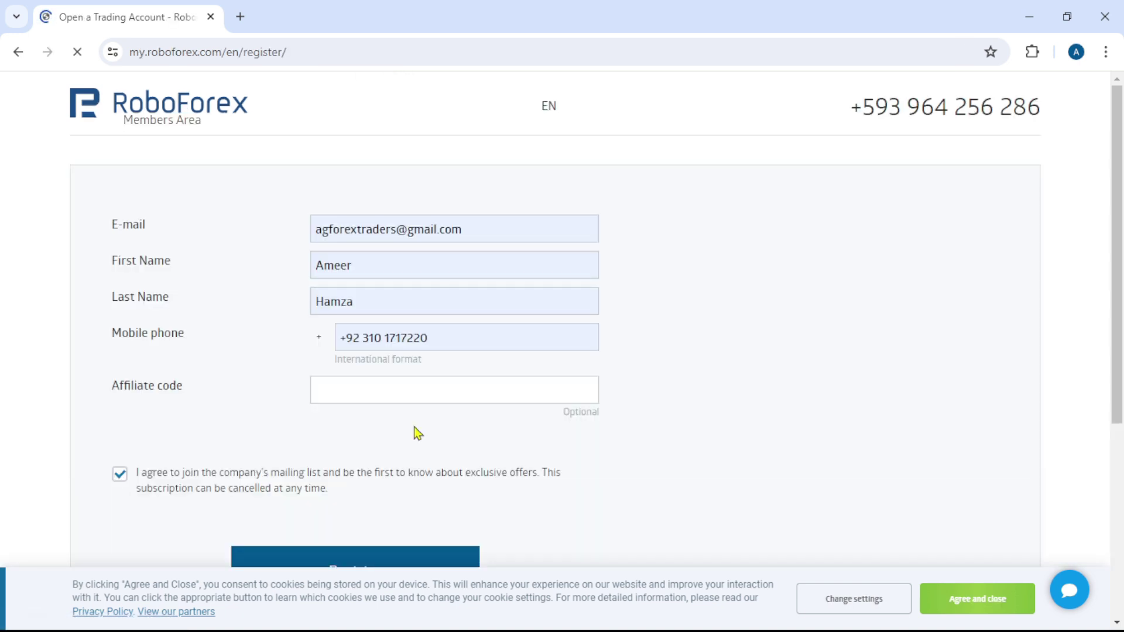
left_click(378, 391)
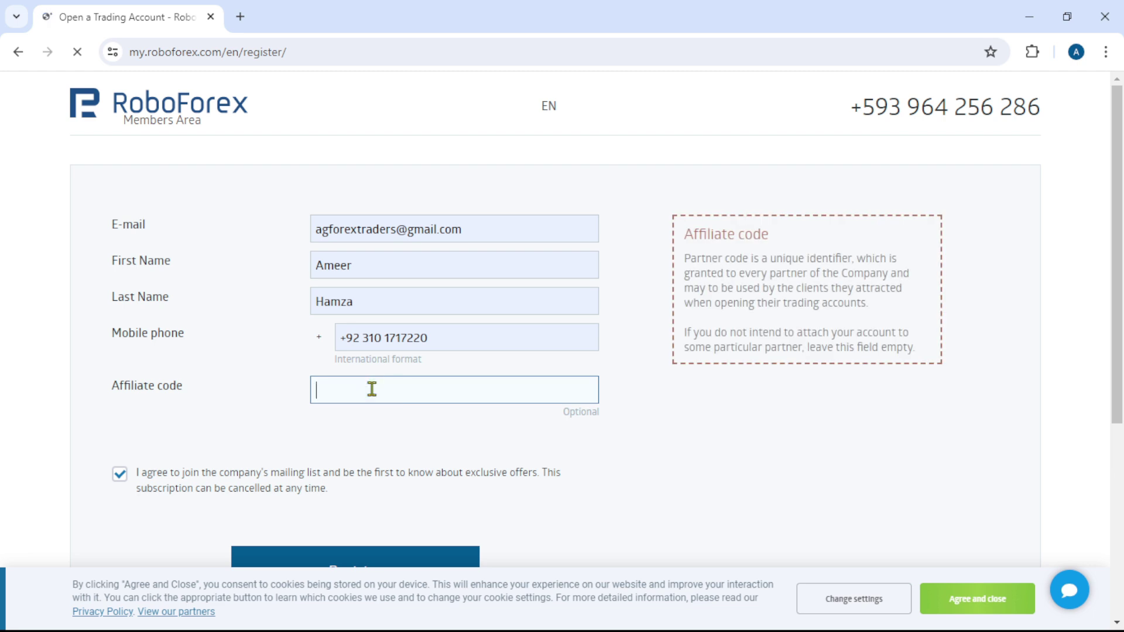
left_click(223, 384)
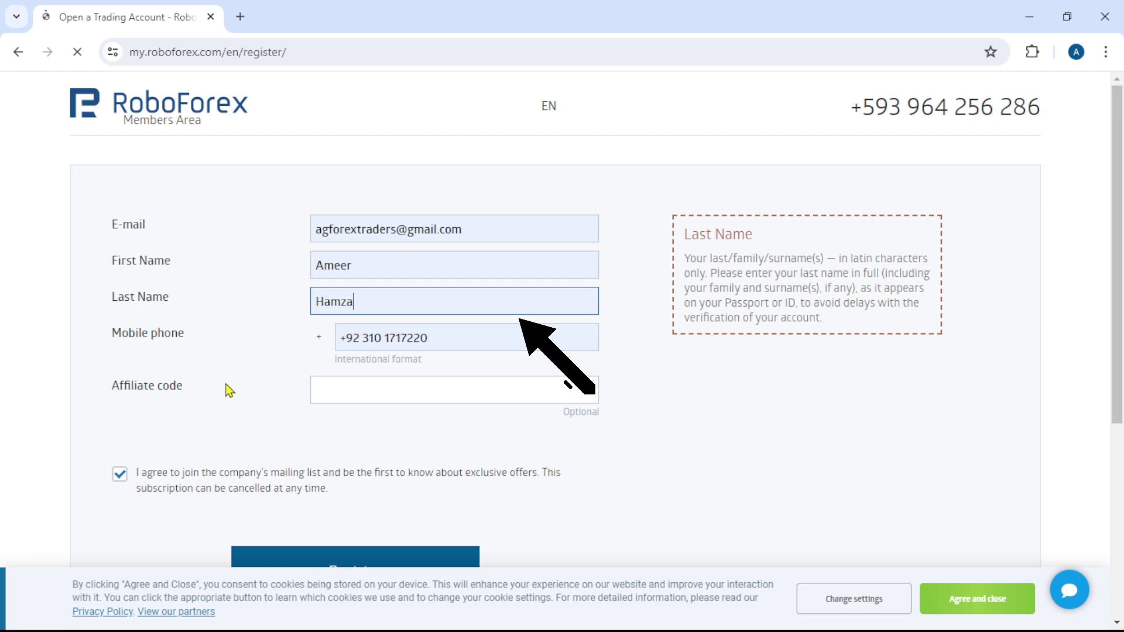
left_click(359, 389)
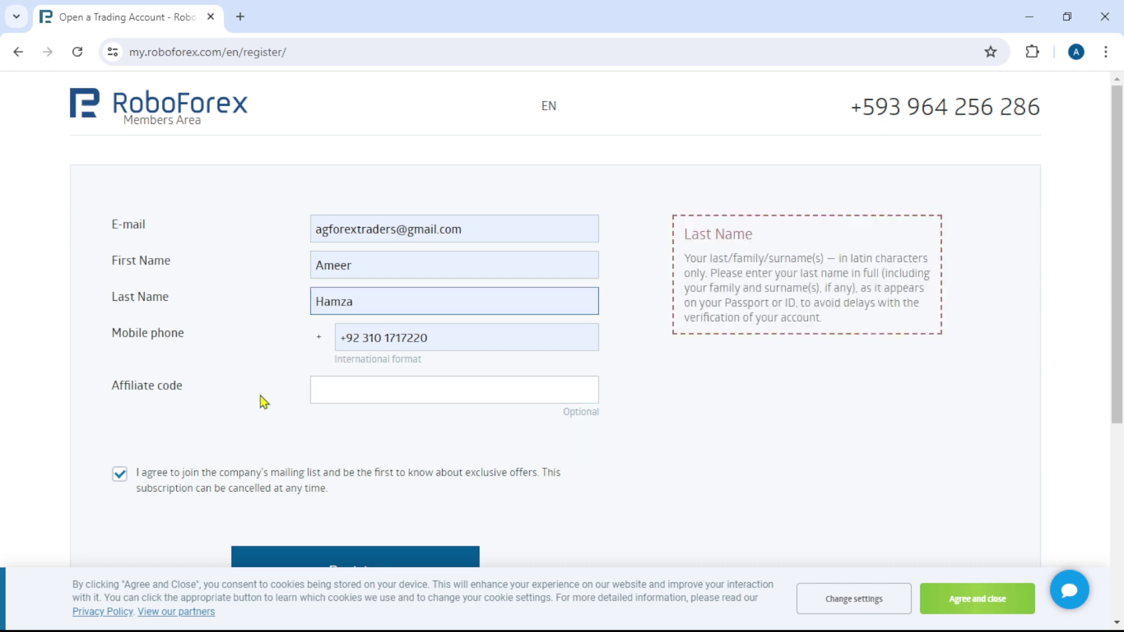
scroll(259, 396, "down", 1)
left_click(373, 495)
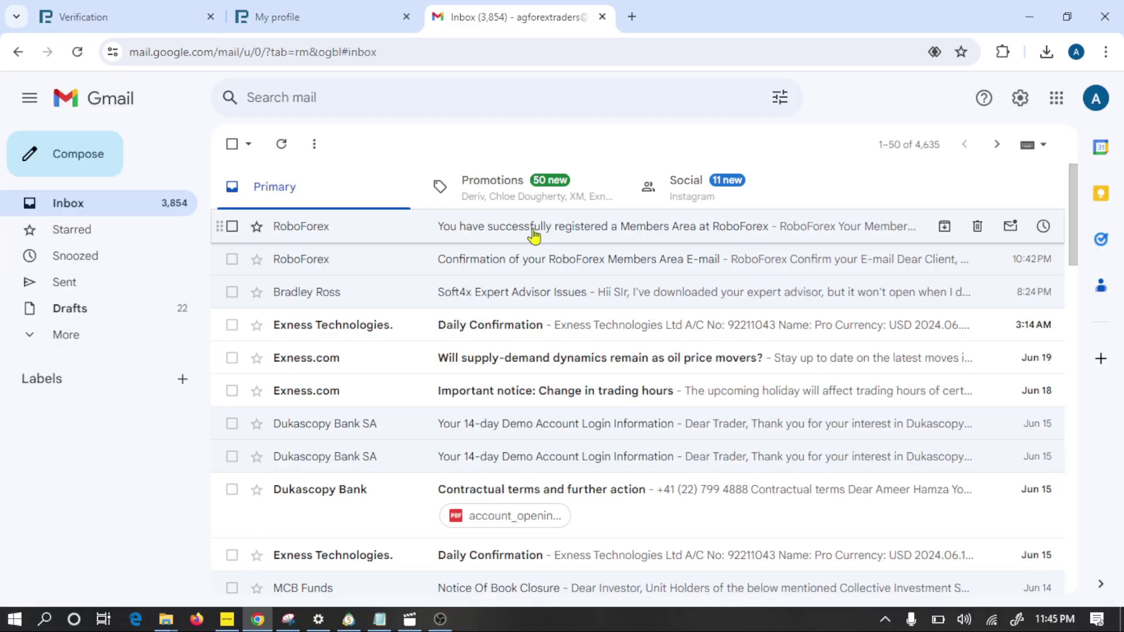
Read the 'You have successfully registered a Members Area at RoboForex' e-mail down to the login credentials.
left_click(534, 234)
scroll(677, 322, "down", 7)
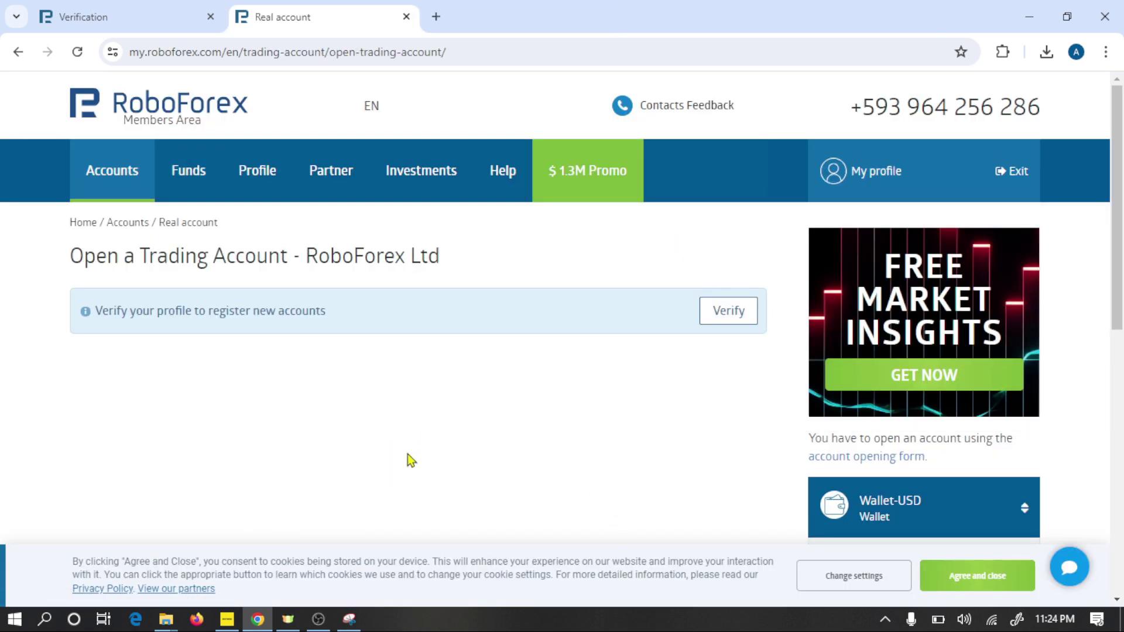
Open profile verification from the Real account page and start ID/Passport verification.
left_click(728, 312)
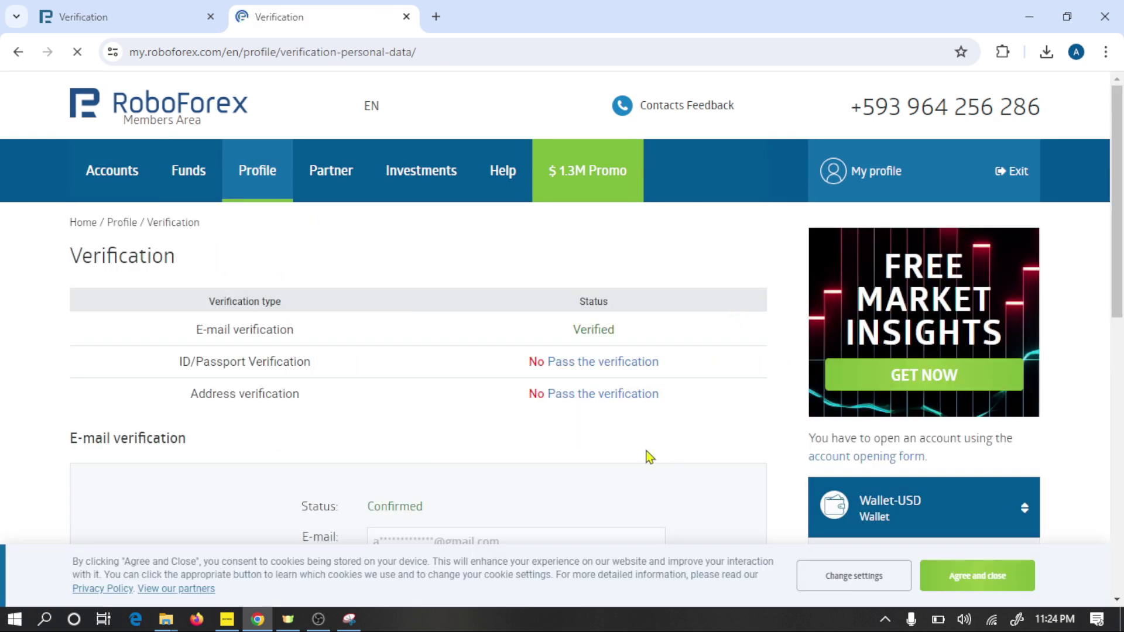
left_click(582, 368)
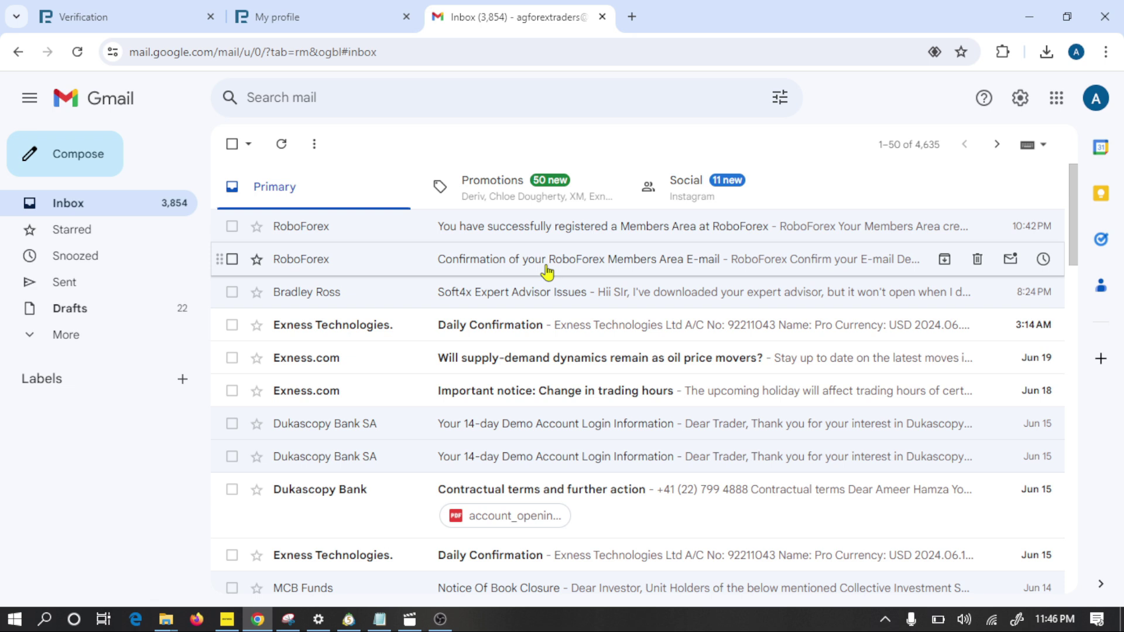
Open the 'Confirmation of your RoboForex Members Area E-mail' message and locate its confirmation link.
left_click(553, 265)
scroll(715, 319, "down", 10)
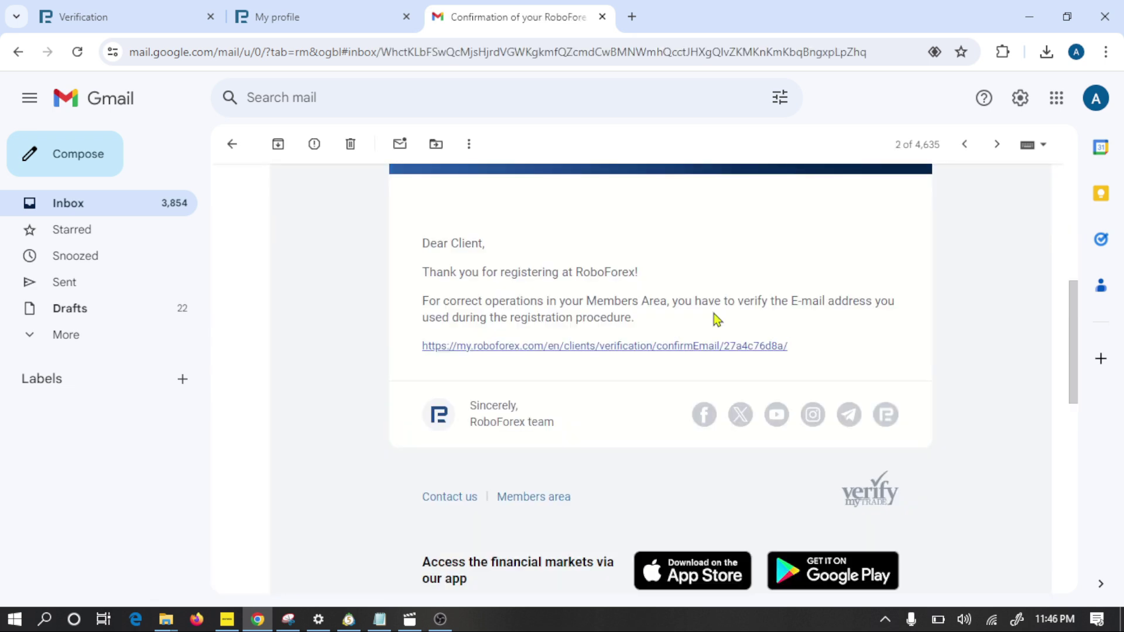
scroll(691, 322, "up", 3)
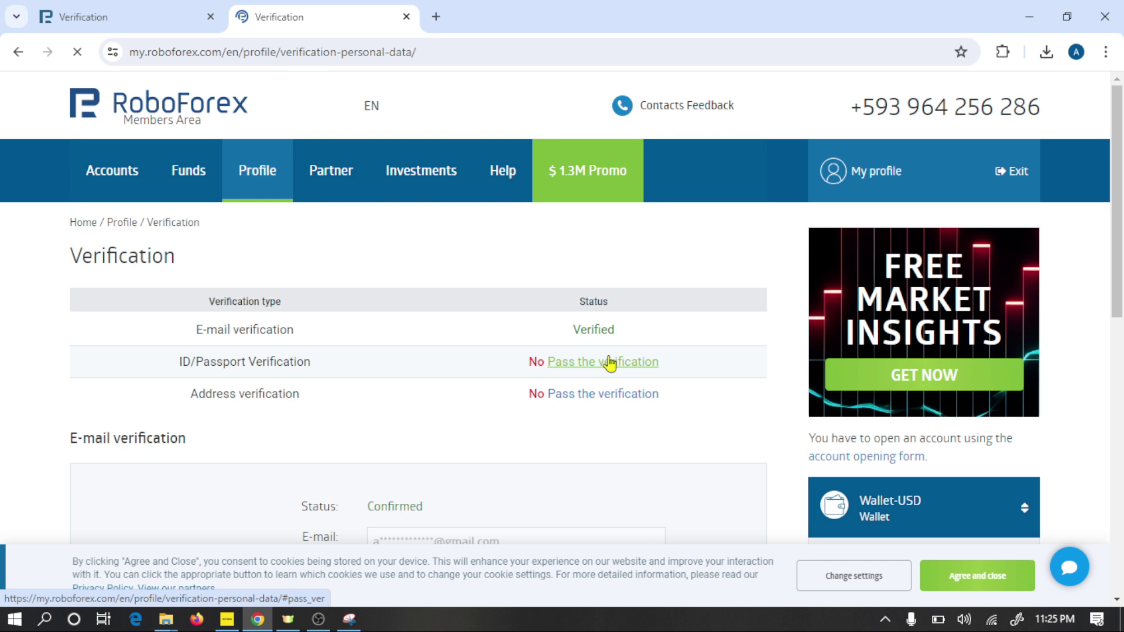
Start the Sumsub identity check with Pakistan and ID card, reaching the front/back upload boxes.
left_click(609, 360)
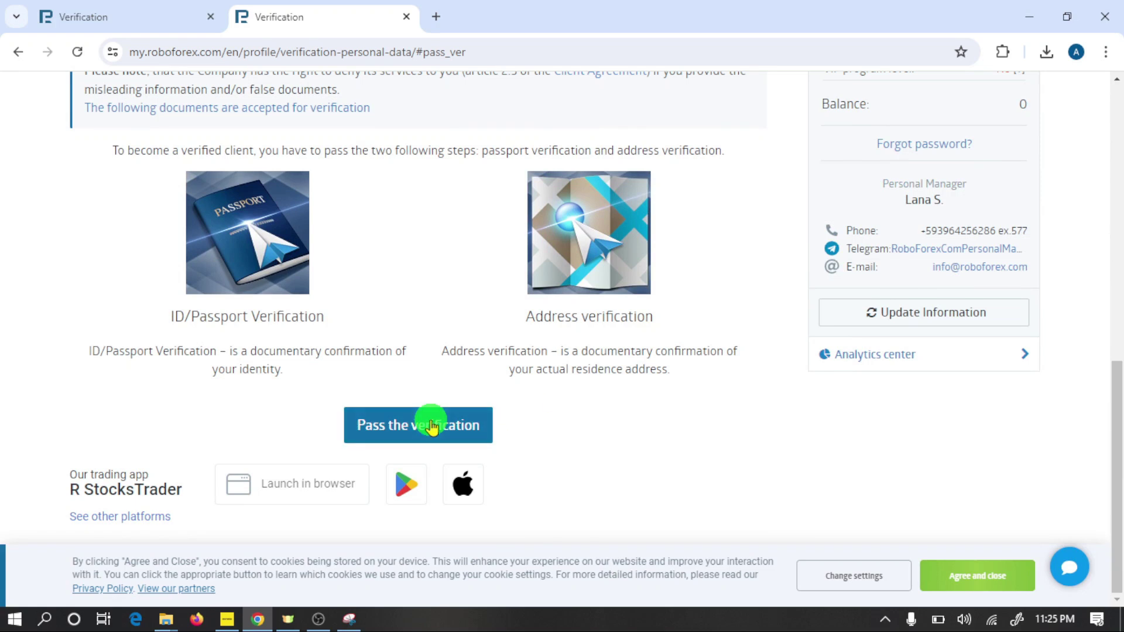
left_click(432, 427)
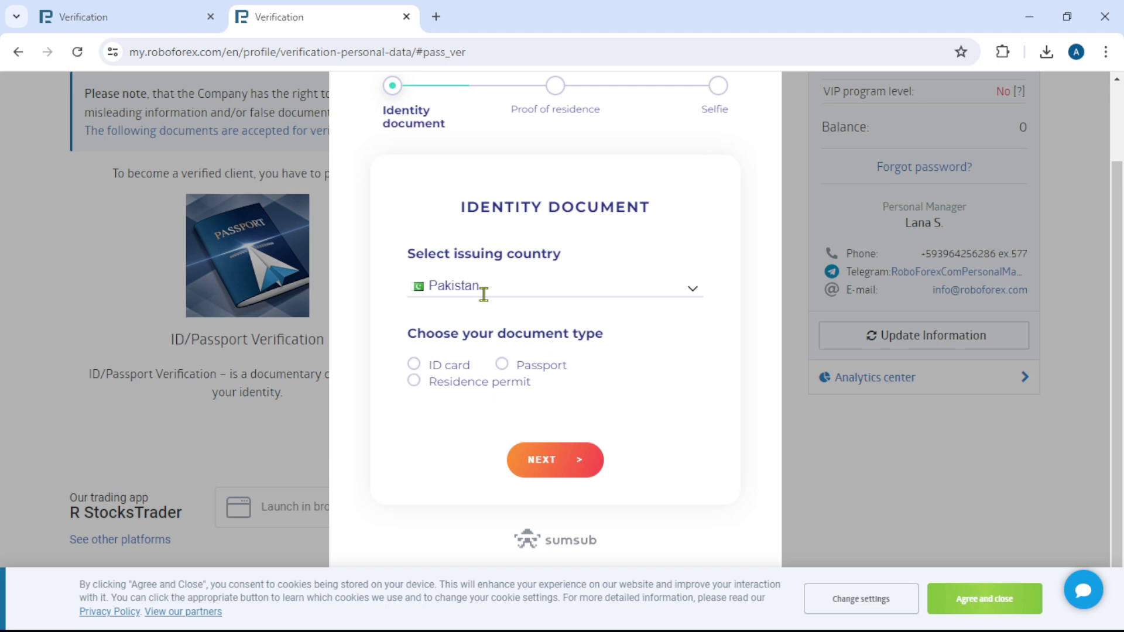
left_click(415, 364)
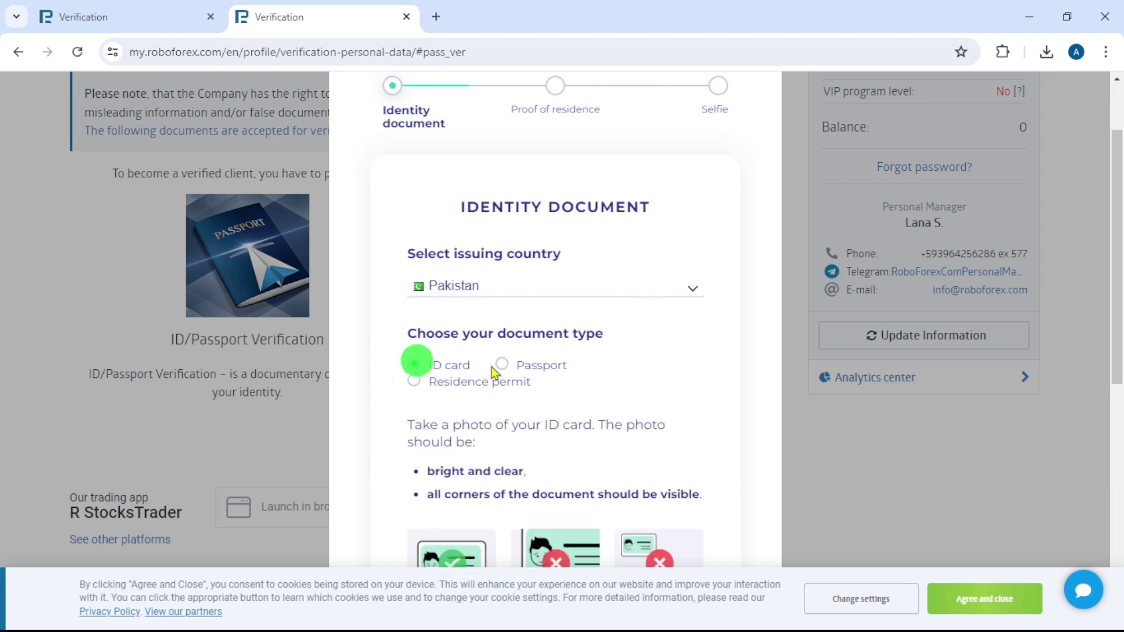
scroll(495, 372, "down", 3)
scroll(494, 371, "down", 3)
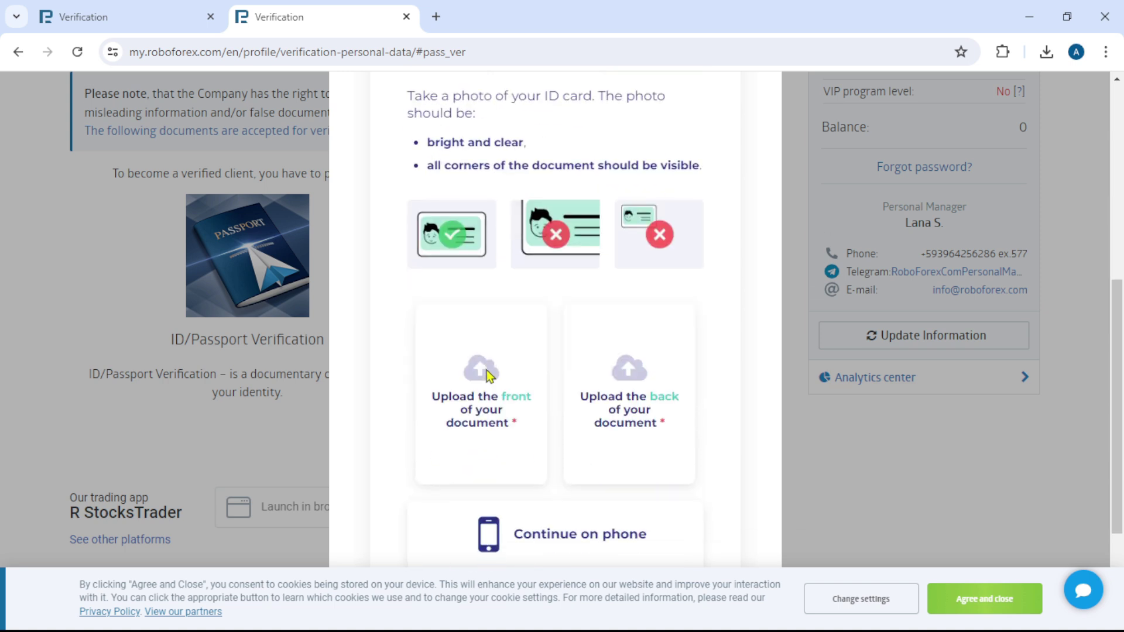
scroll(487, 373, "up", 3)
scroll(487, 373, "down", 3)
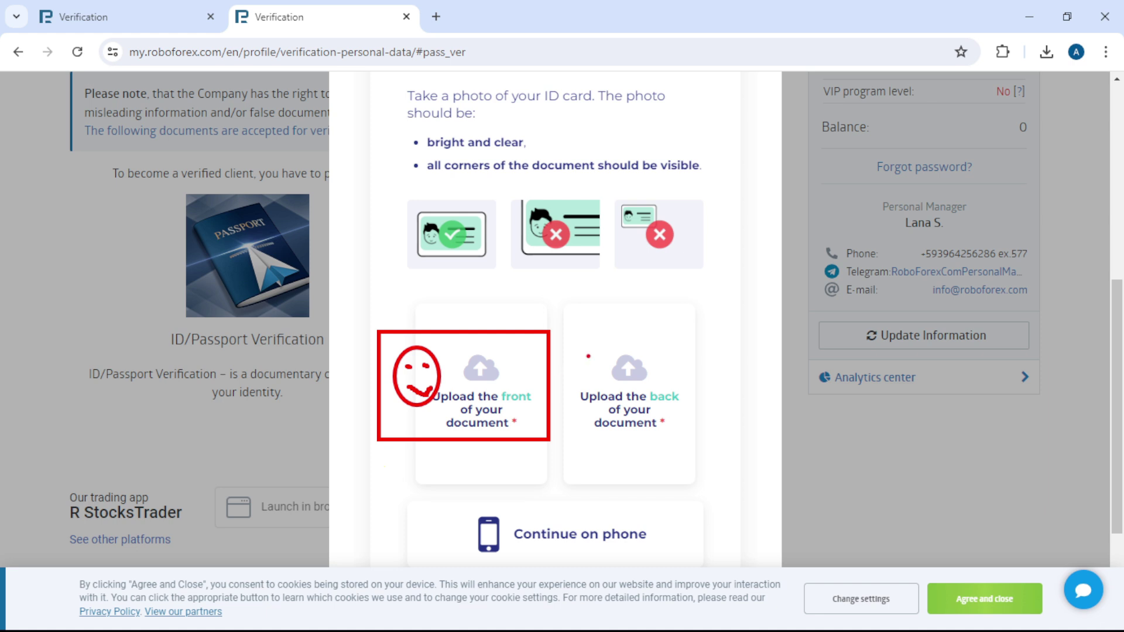
mouse_move(561, 330)
left_mouse_down()
mouse_move(671, 433)
mouse_move(732, 438)
left_mouse_up()
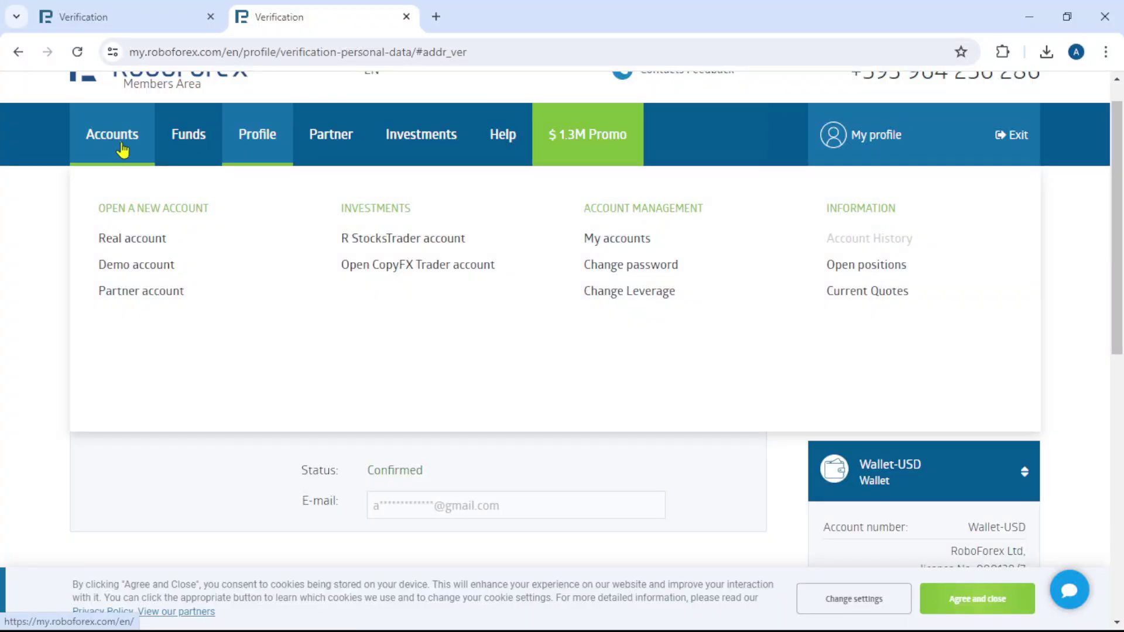
Choose Real account under Open a New Account in the Accounts menu.
left_click(147, 244)
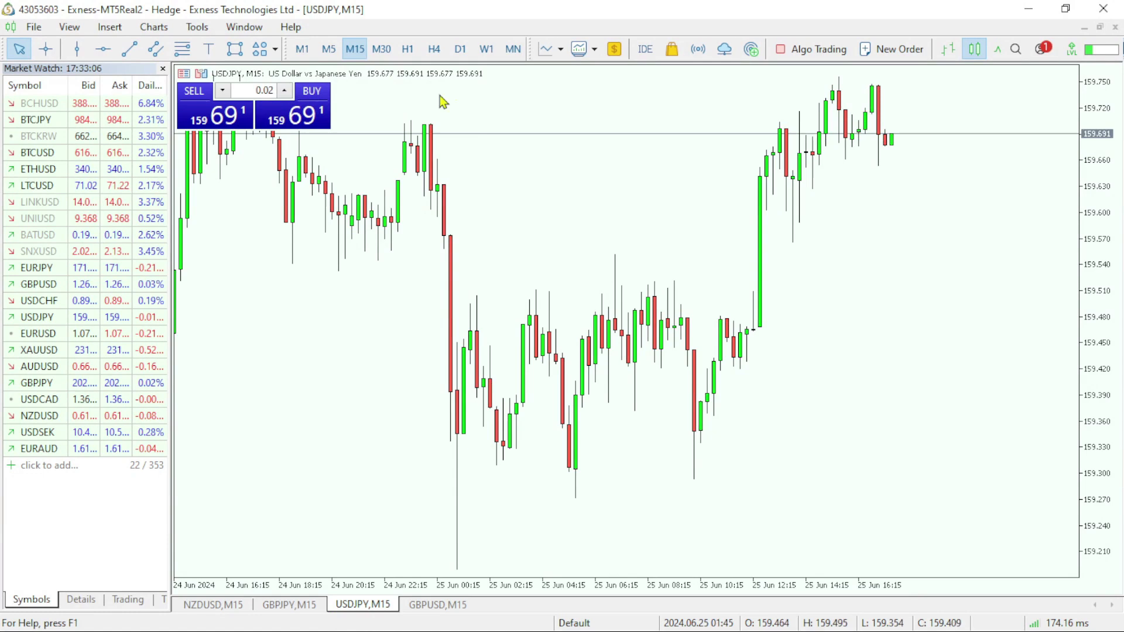
Search the Open an Account broker list for ROBOFOREX and select RoboForex Ltd.
left_click(33, 28)
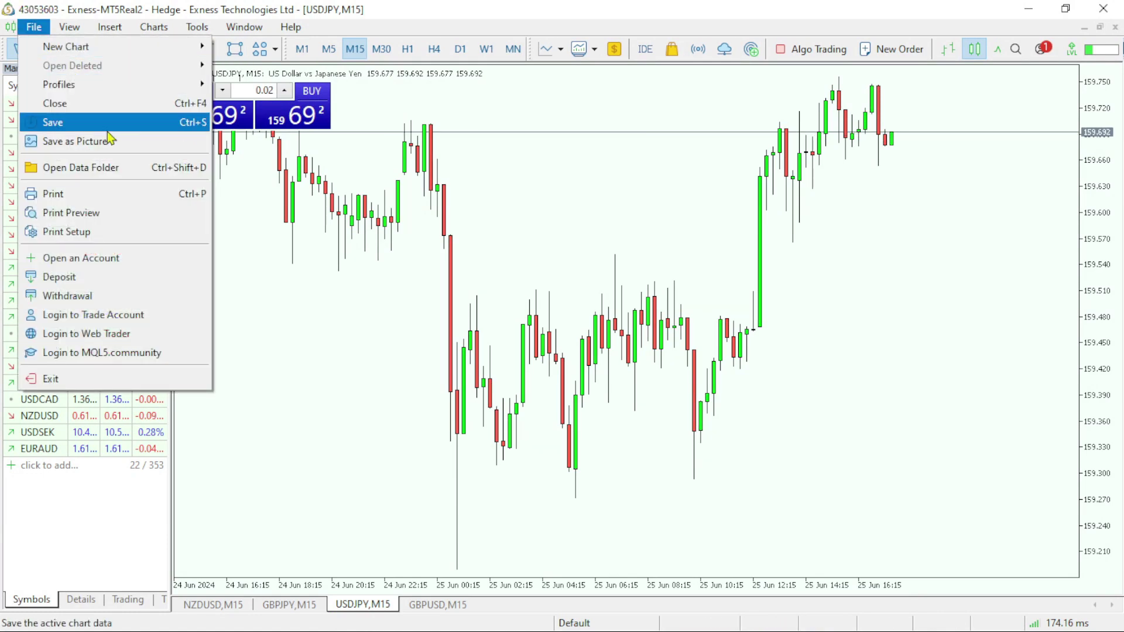
left_click(101, 261)
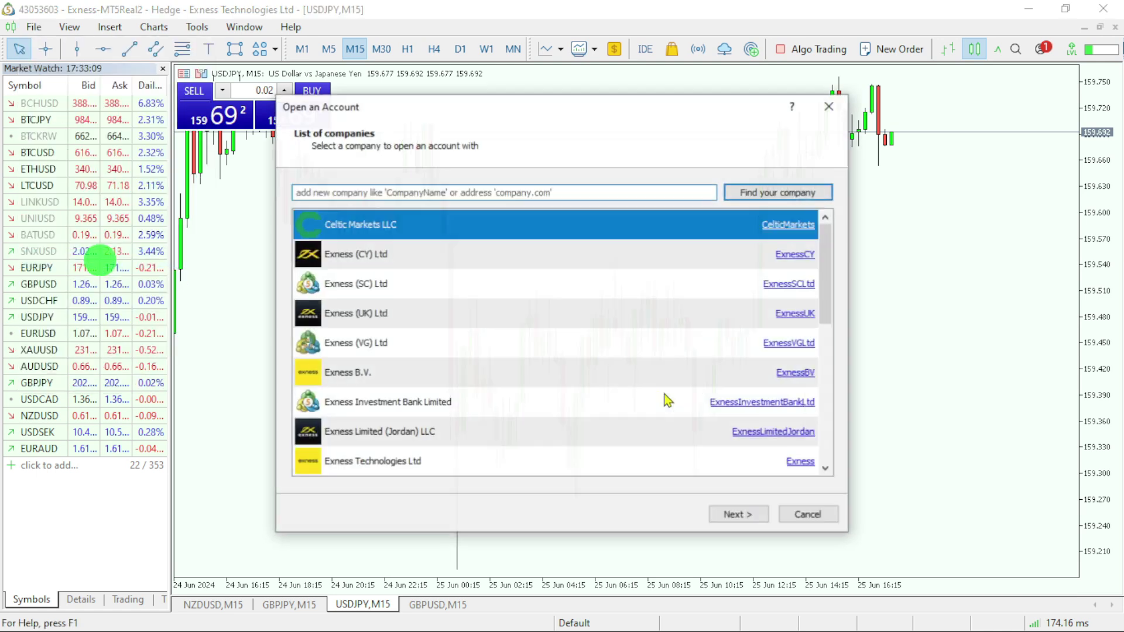
left_click(750, 349)
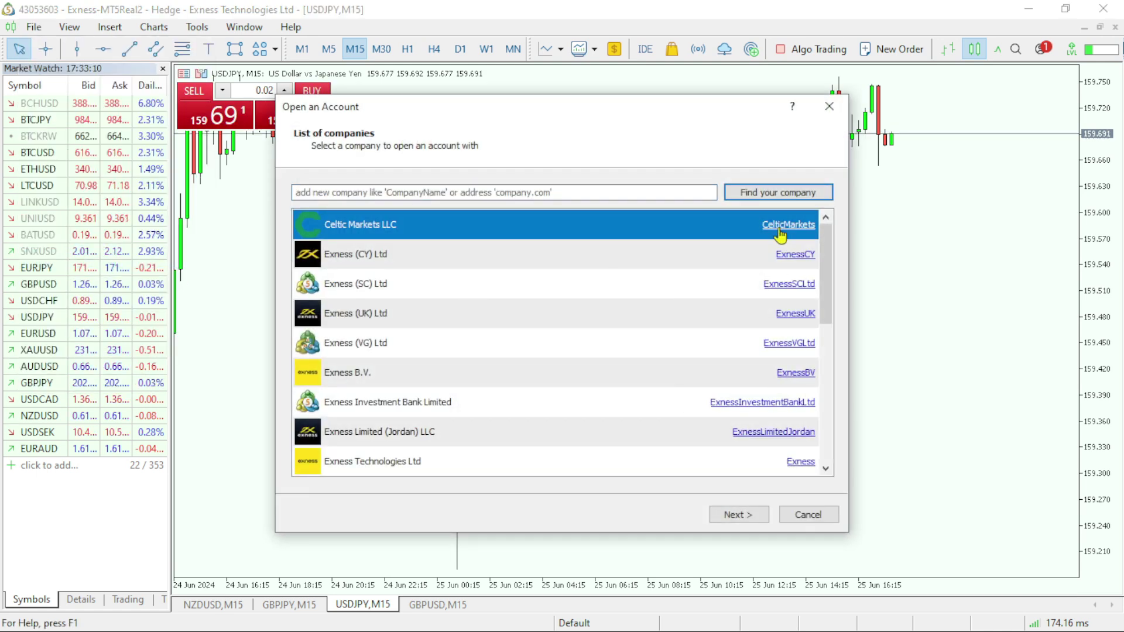
left_click(622, 192)
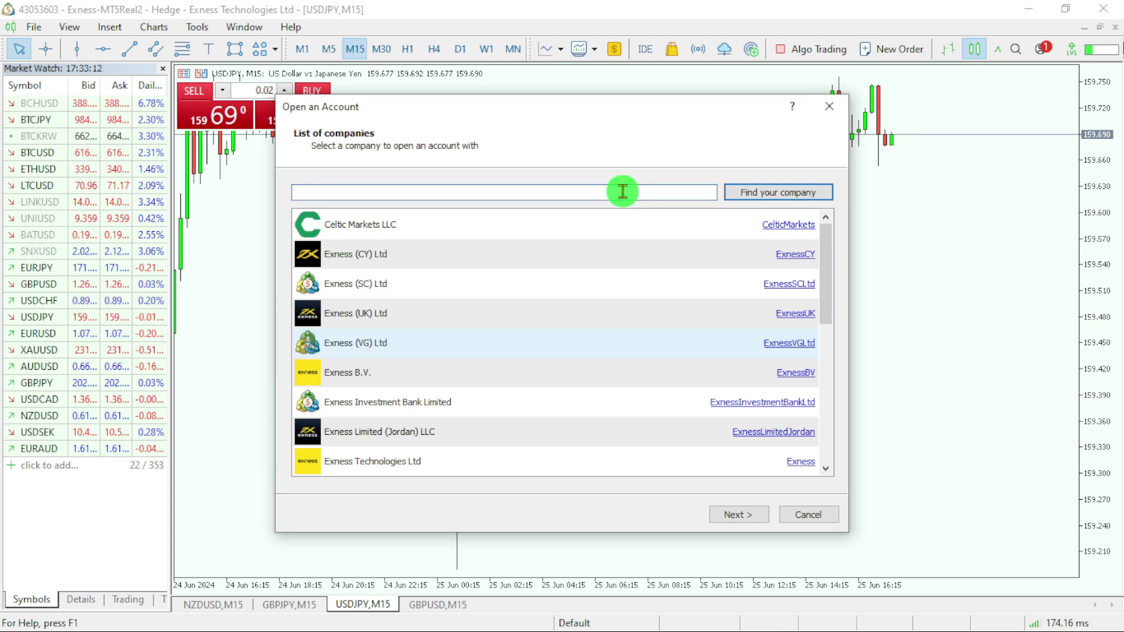
type("ROBOFORE")
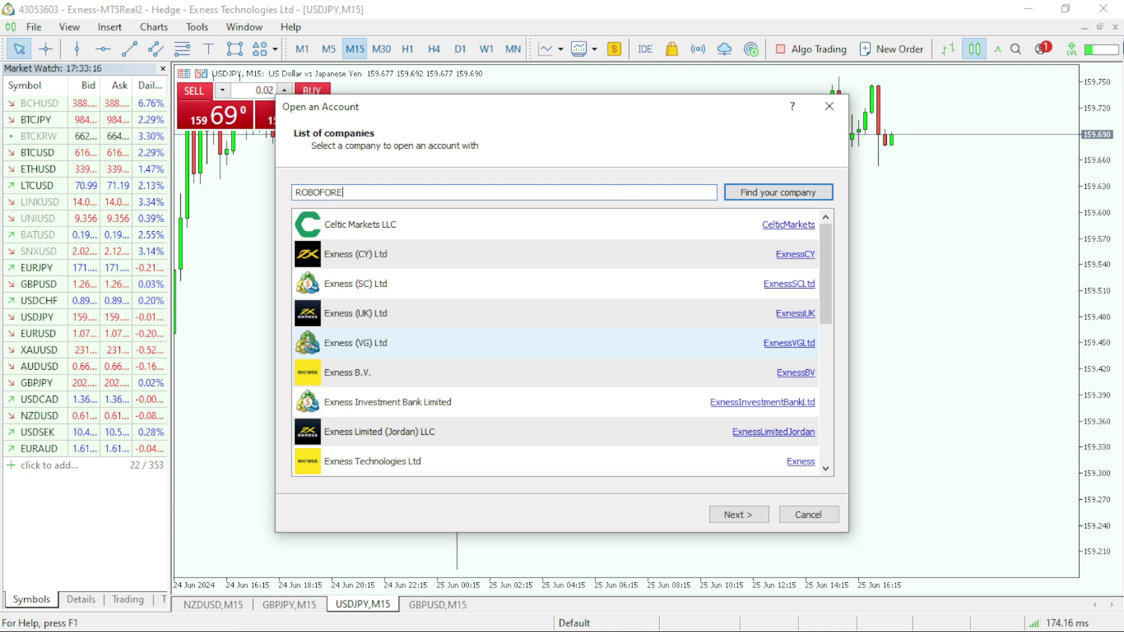
type("X")
left_click(772, 198)
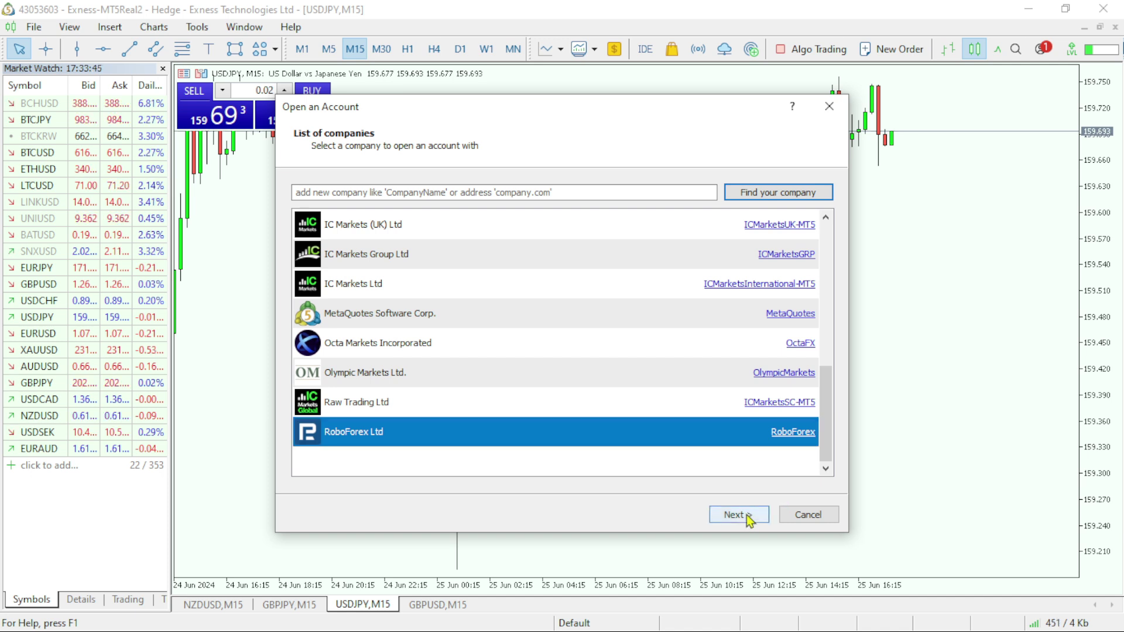
Connect the existing RoboForex-ECN account by pasting its login, entering the password and finishing.
left_click(748, 517)
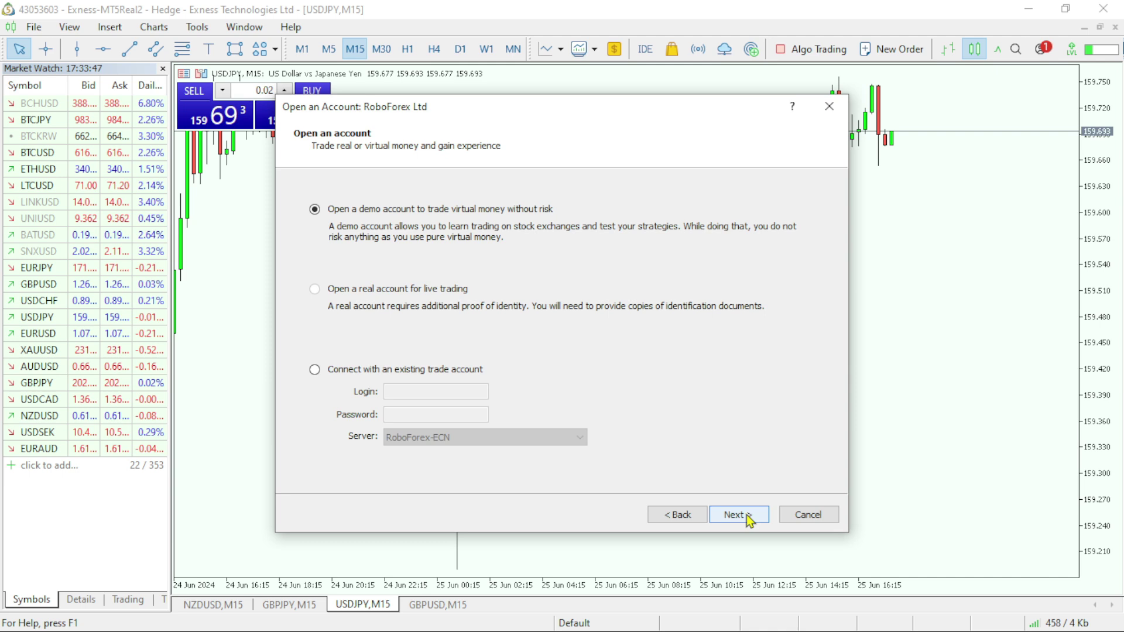
left_click(359, 370)
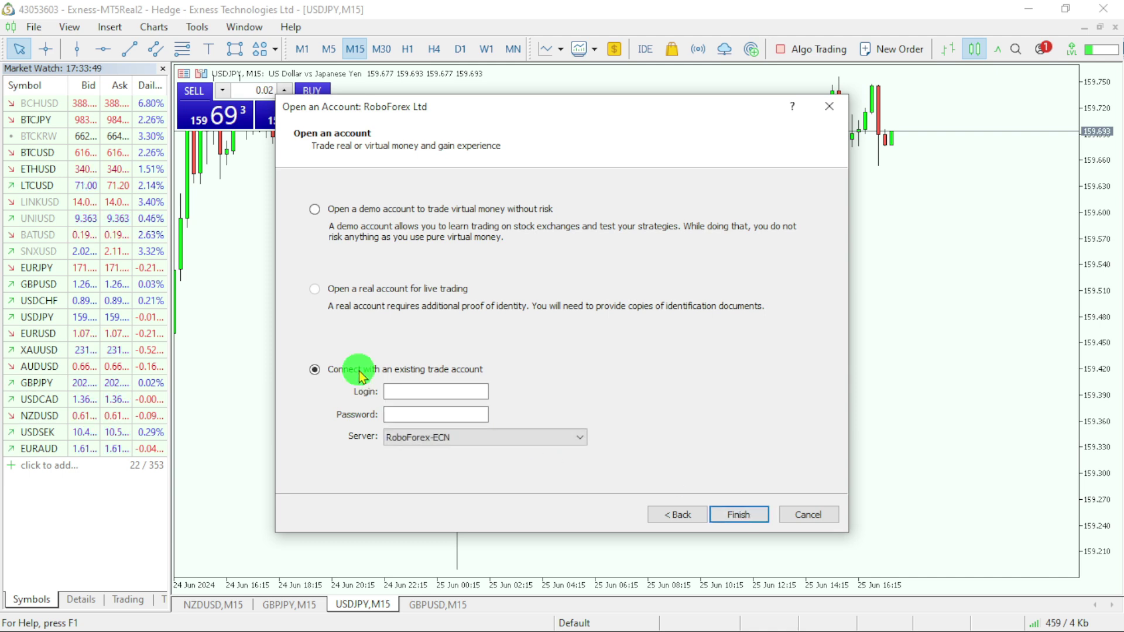
left_click(417, 392)
key("ctrl+v")
left_click(436, 416)
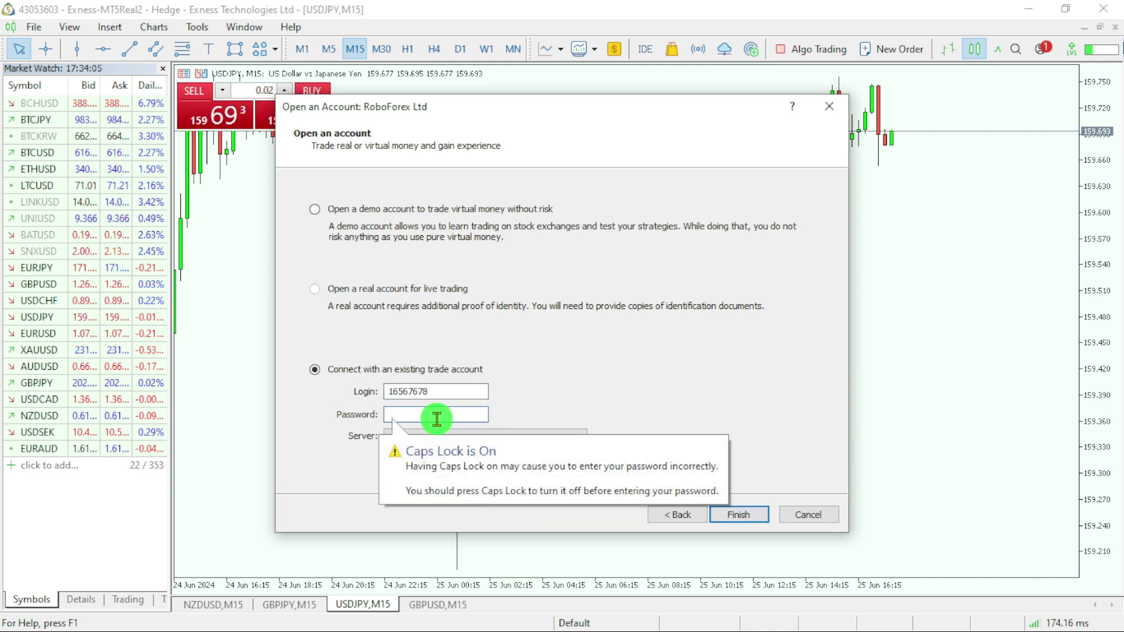
type("***")
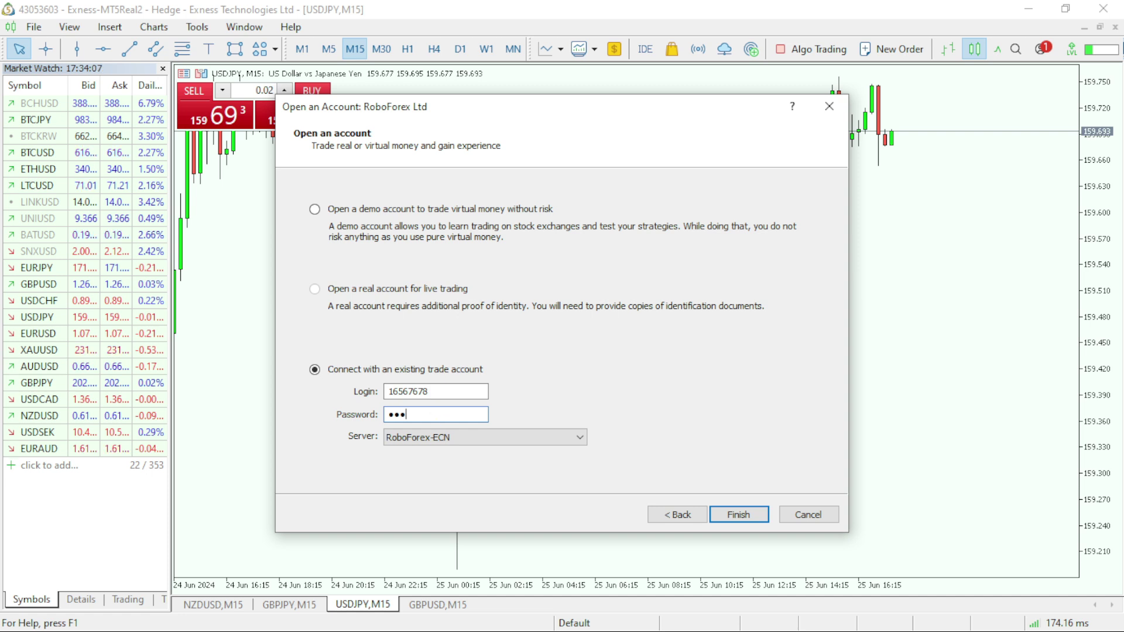
type("******")
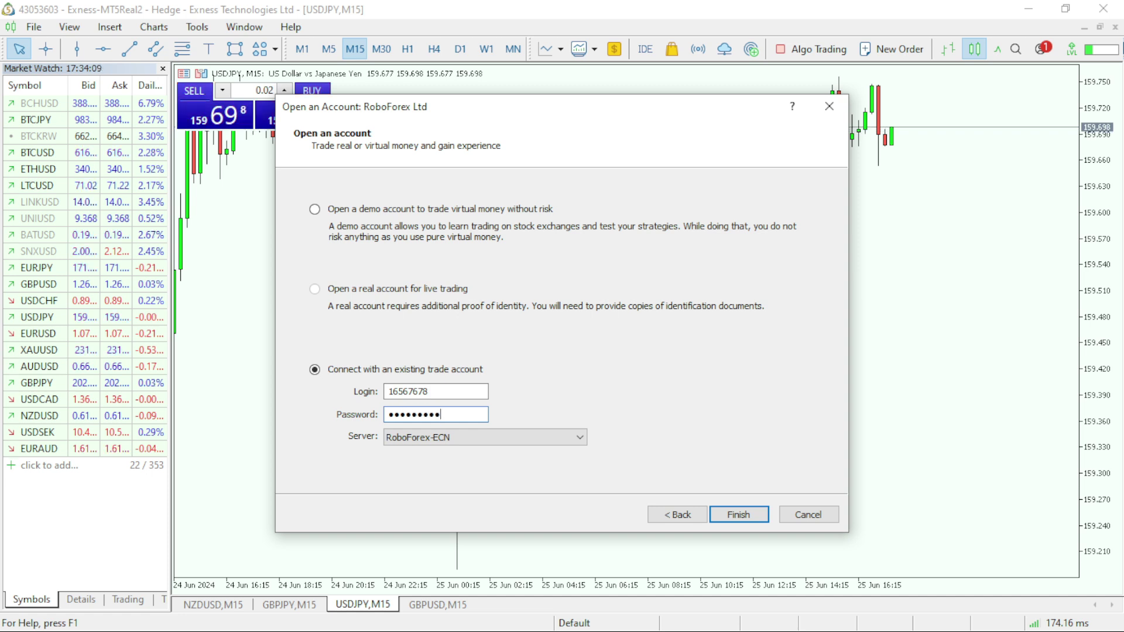
left_click(749, 519)
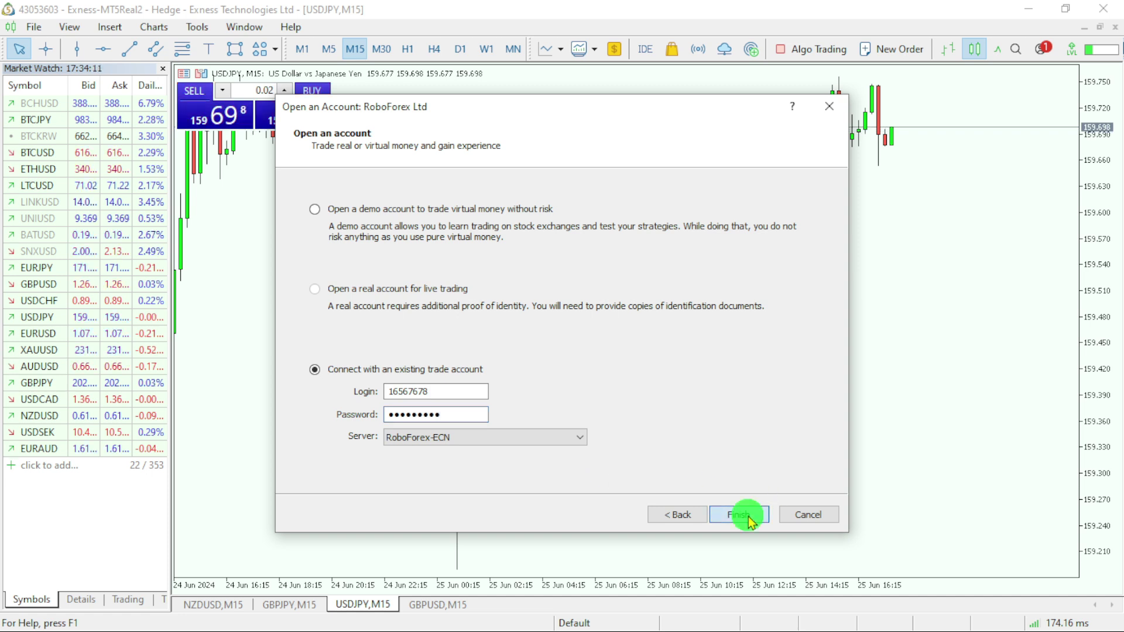